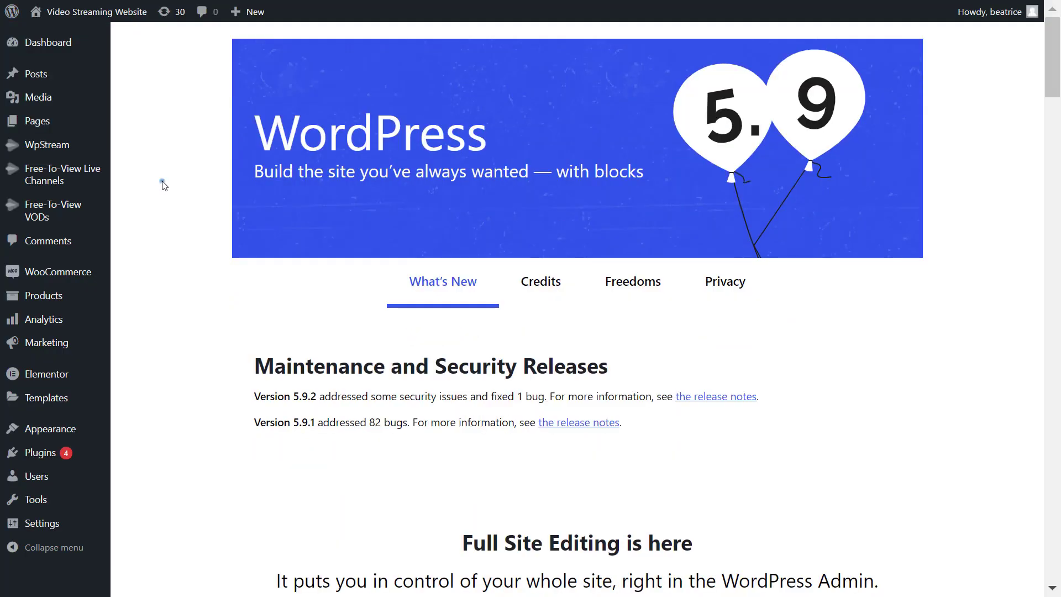
From the dashboard's Free-To-View Live Channels, edit the Live Stream channel and turn it on
left_click(161, 181)
mouse_move(62, 174)
left_click(76, 182)
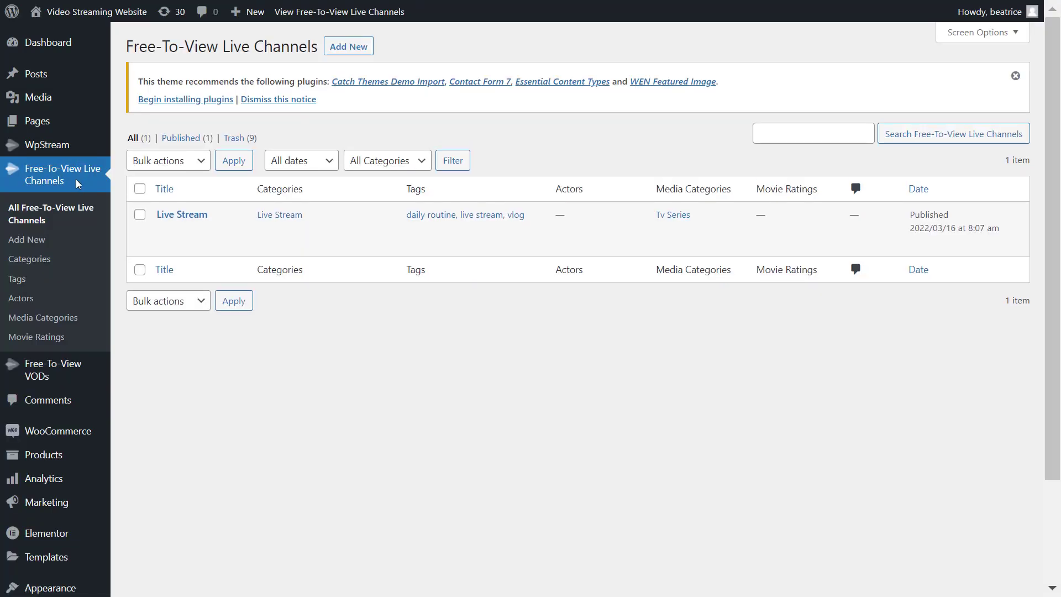
left_click(184, 215)
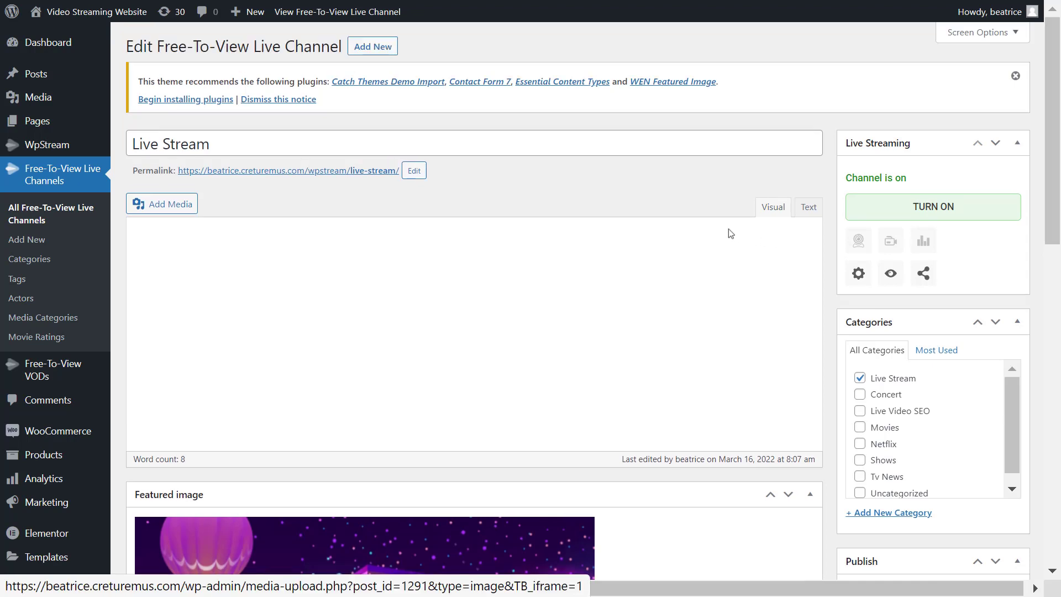
left_click(559, 203)
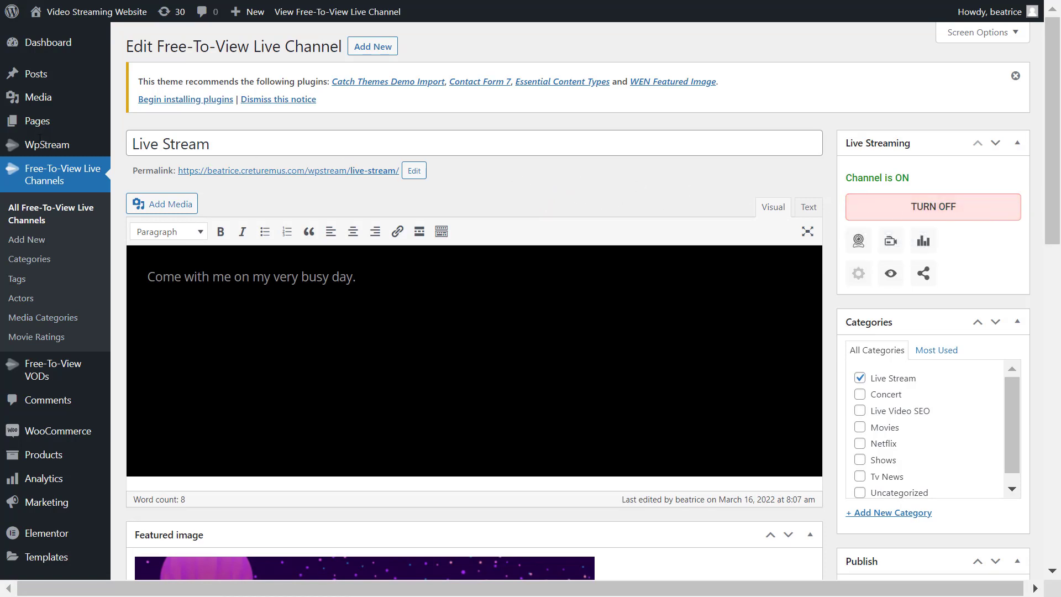
mouse_move(46, 144)
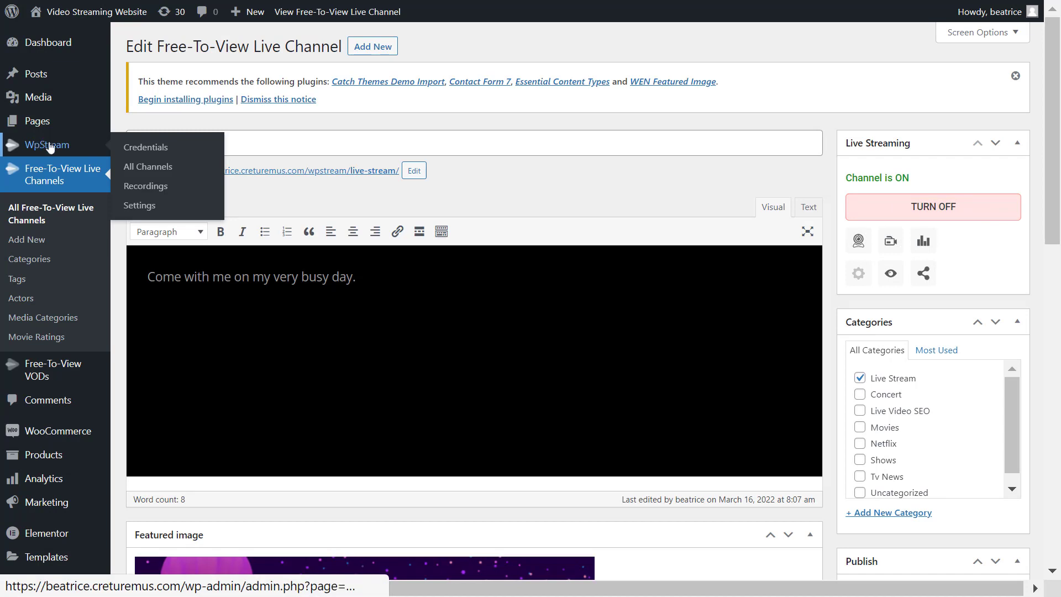
Show WpStream Recordings and scroll to Your Recordings, listing the two saved videos
left_click(191, 192)
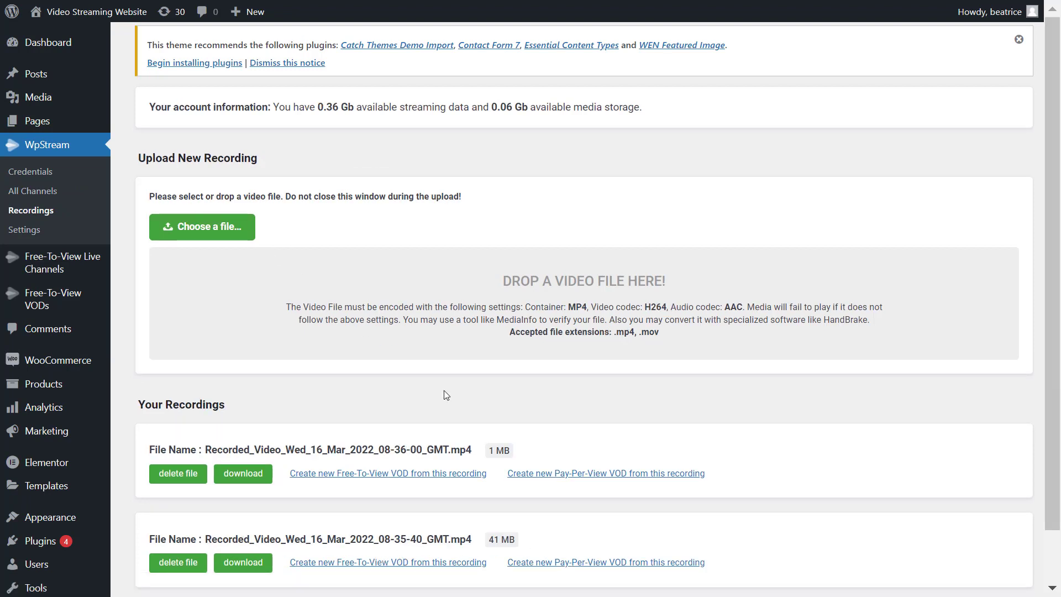
scroll(447, 395, "down", 2)
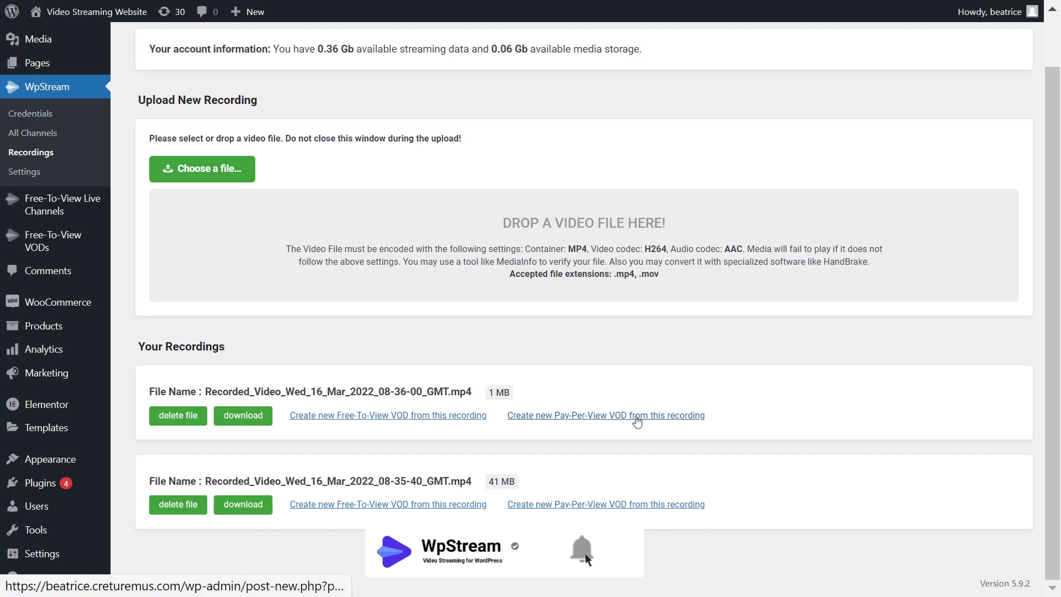
left_click(699, 416)
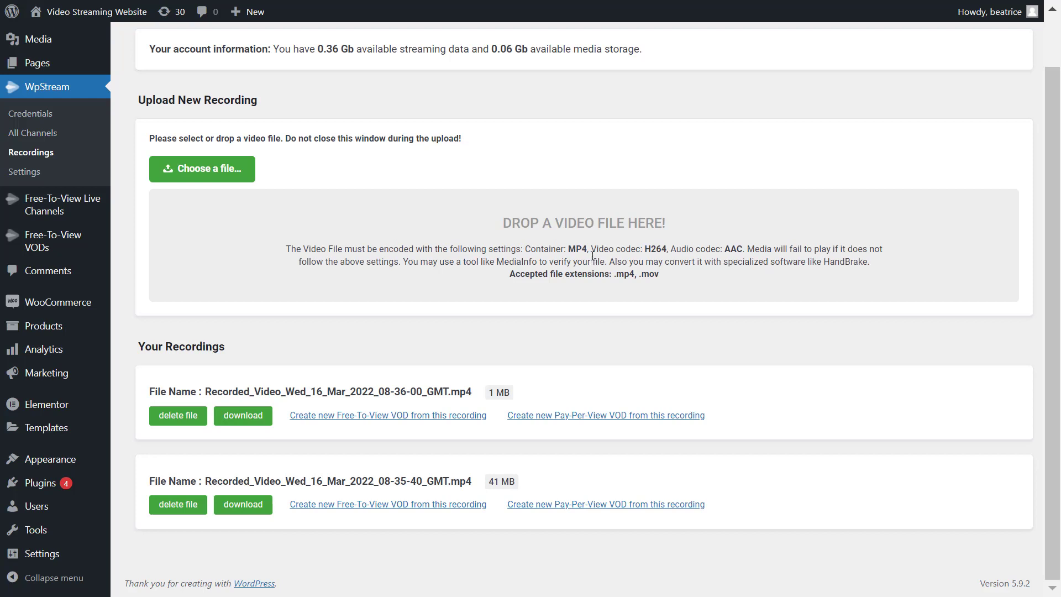
Make a Free-To-View VOD from the first recording titled 'Recorded Live Stream', described 'Catch up on my busy day'
left_click(403, 421)
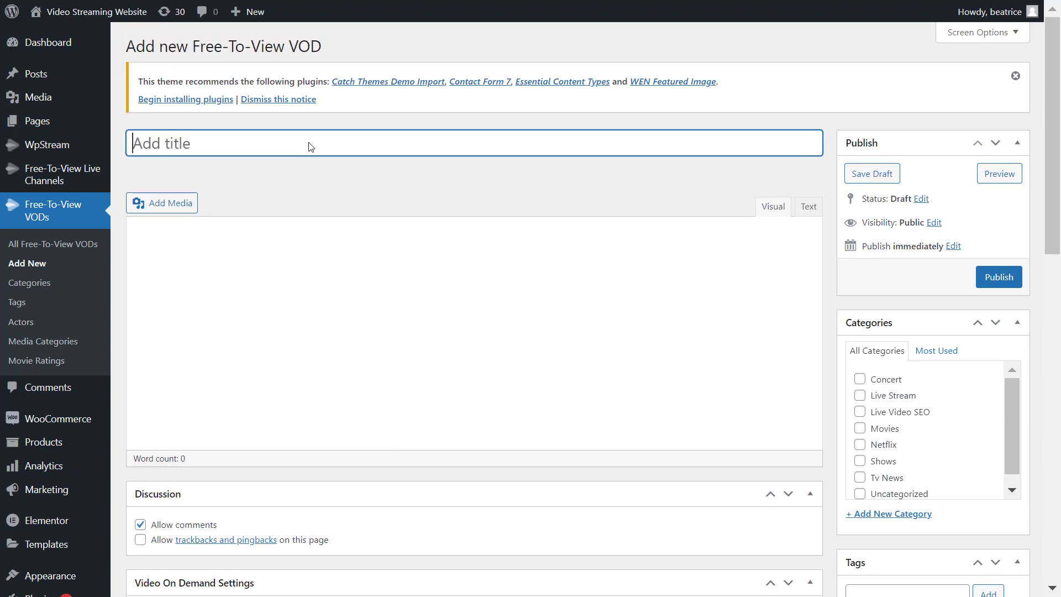
left_click(310, 144)
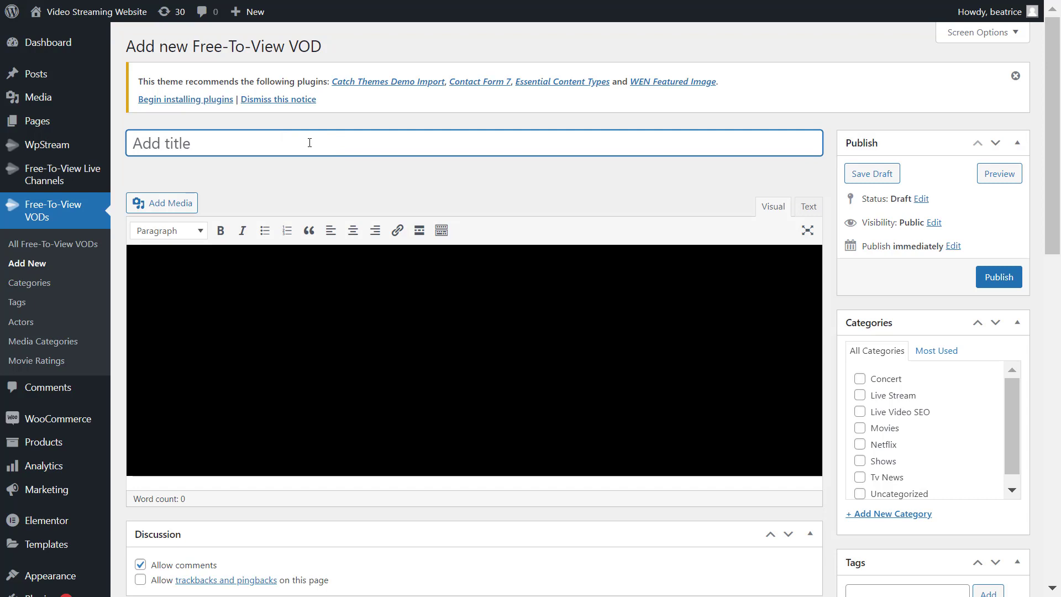
type("R")
type("ecorded ")
type("Live Stream")
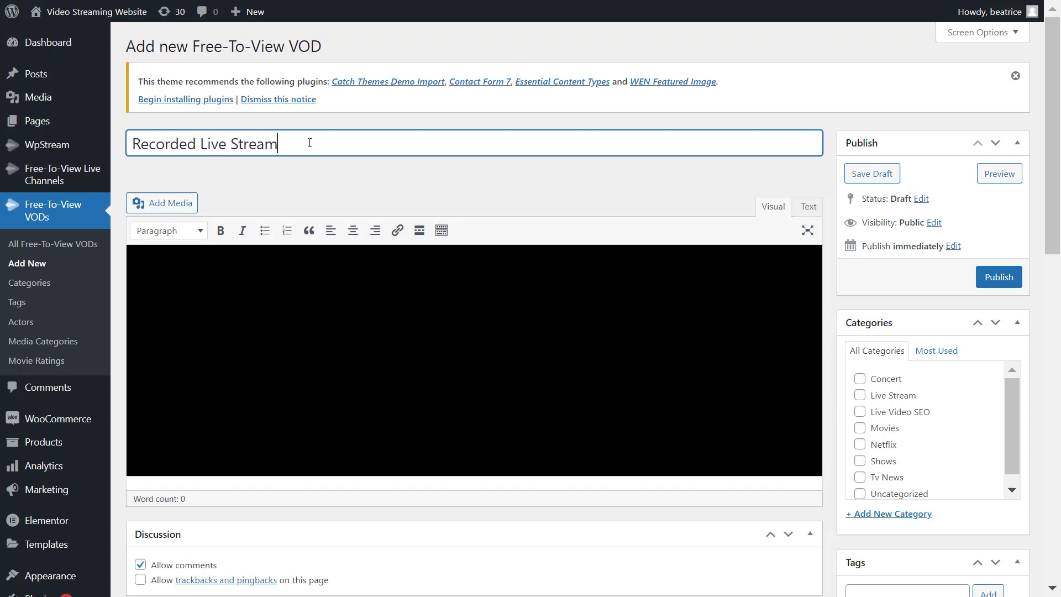
left_click(294, 272)
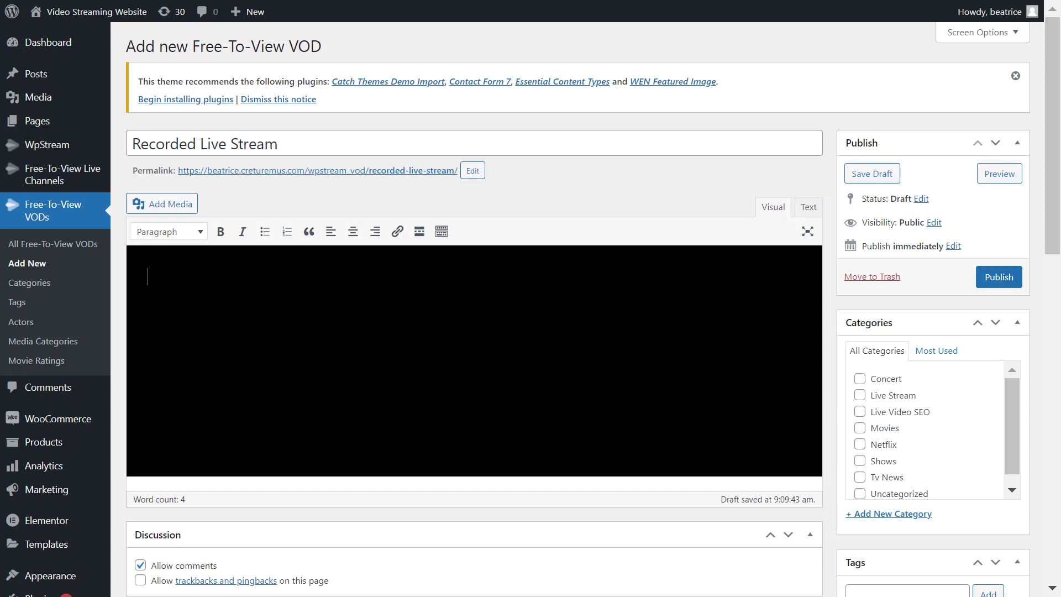
type("Catch up on ")
type("my bus")
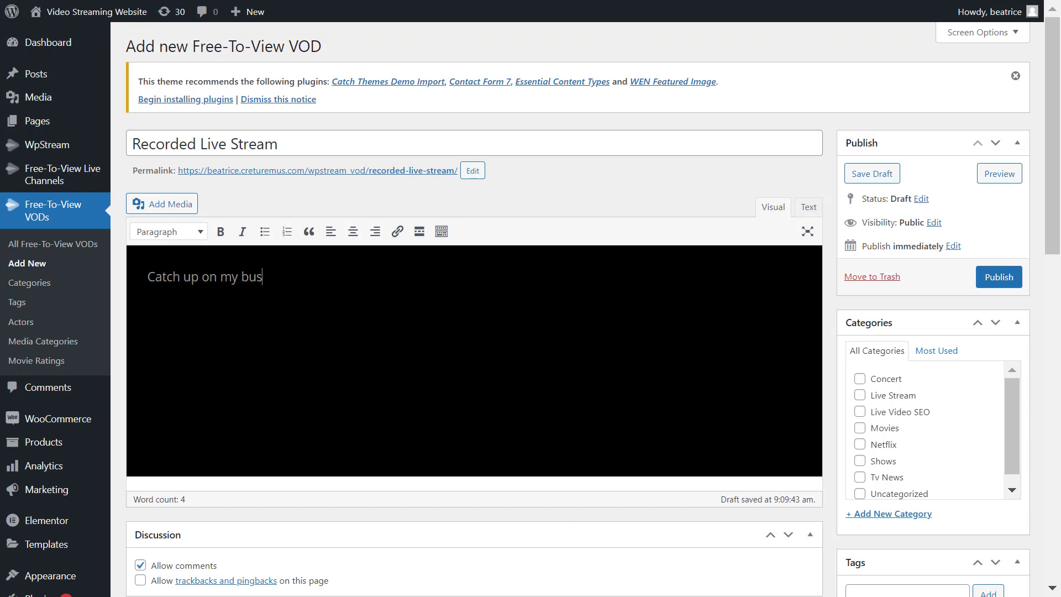
type("y day/")
Set the purple city image as the VOD's featured image
scroll(296, 280, "down", 2)
scroll(625, 475, "down", 4)
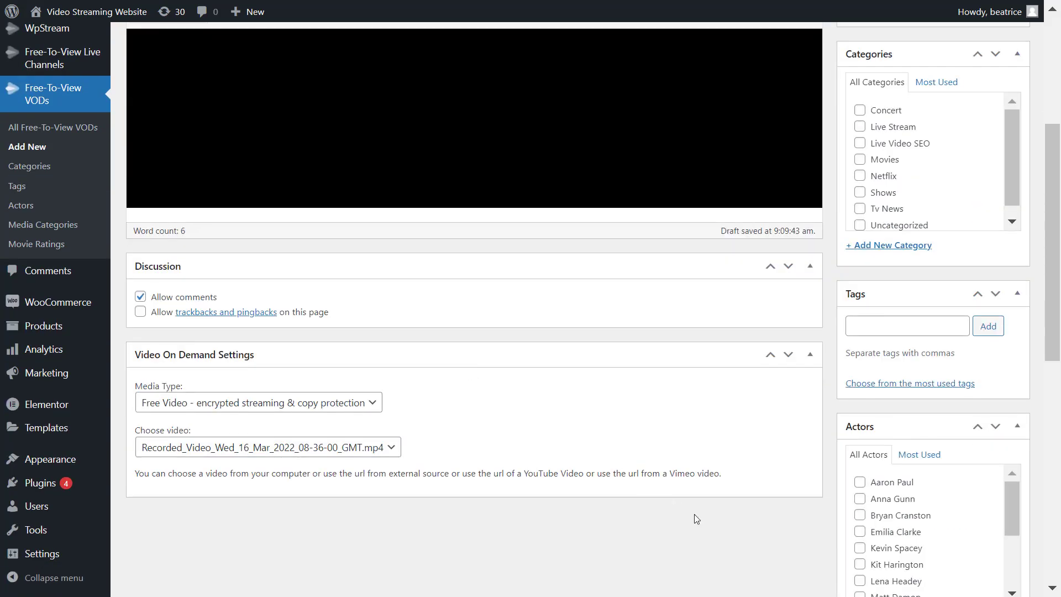
scroll(694, 514, "down", 3)
scroll(694, 514, "down", 7)
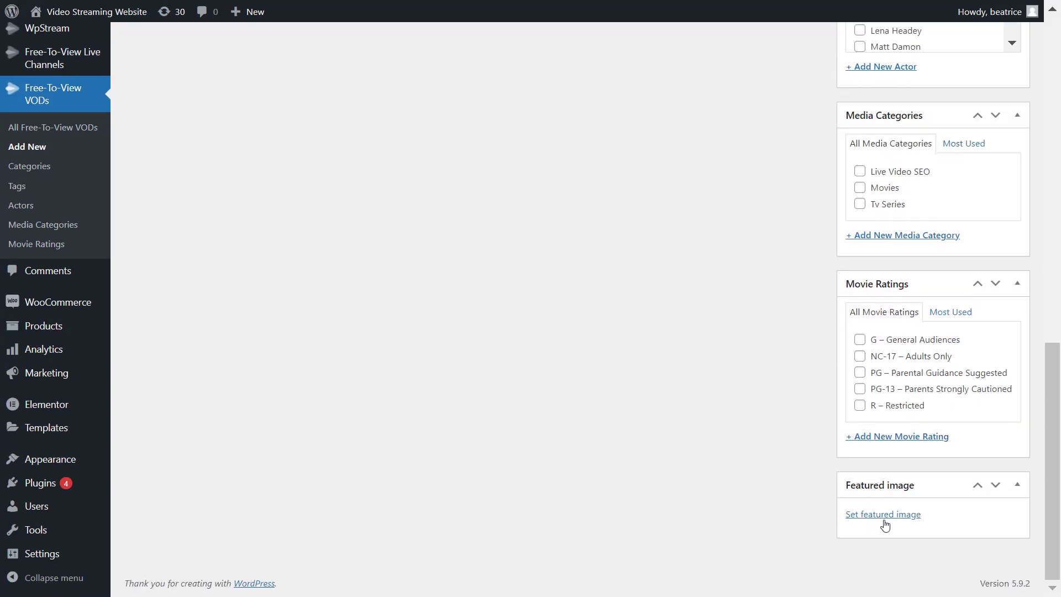
left_click(884, 515)
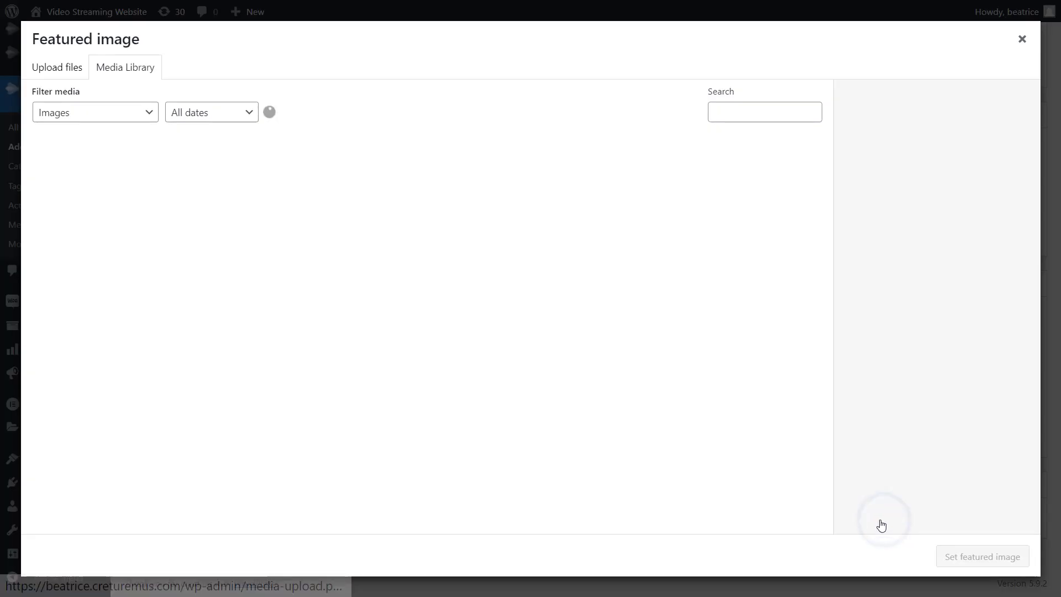
left_click(459, 453)
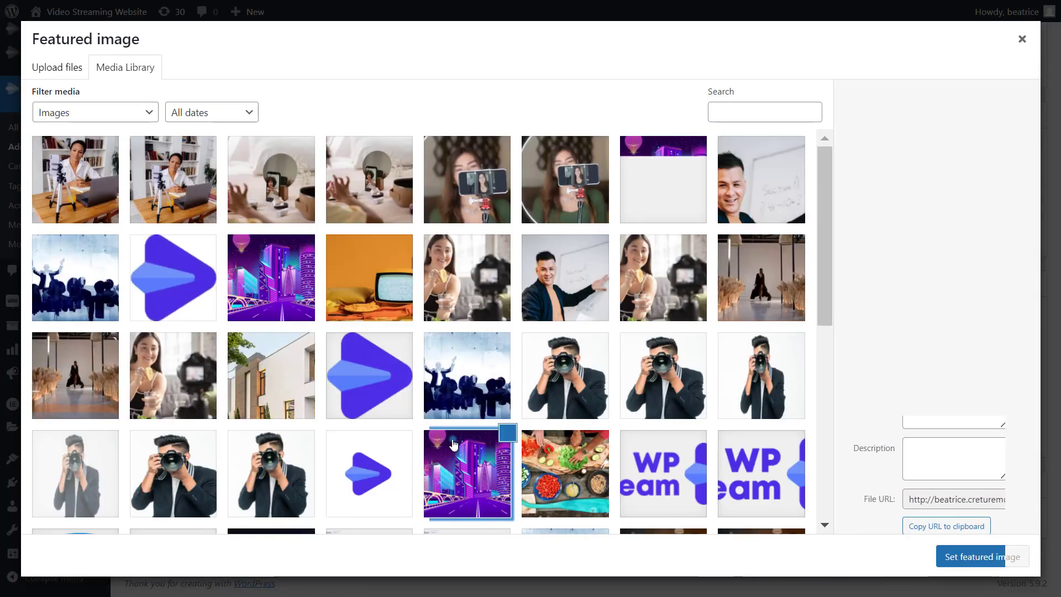
left_click(987, 559)
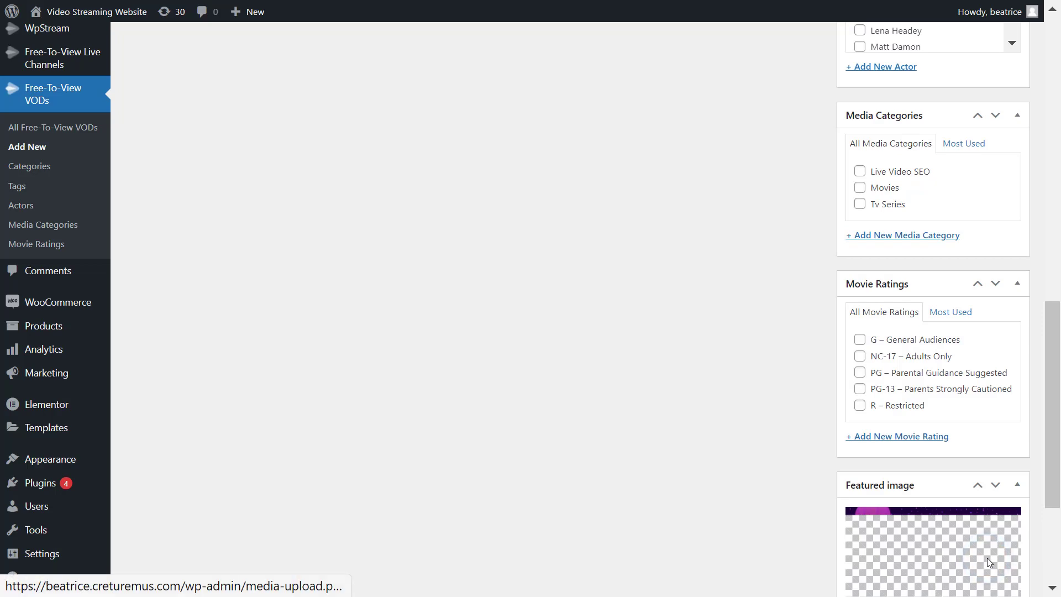
Enter 'Vlog' as a new category name in the Categories box
scroll(731, 433, "up", 3)
scroll(732, 433, "up", 10)
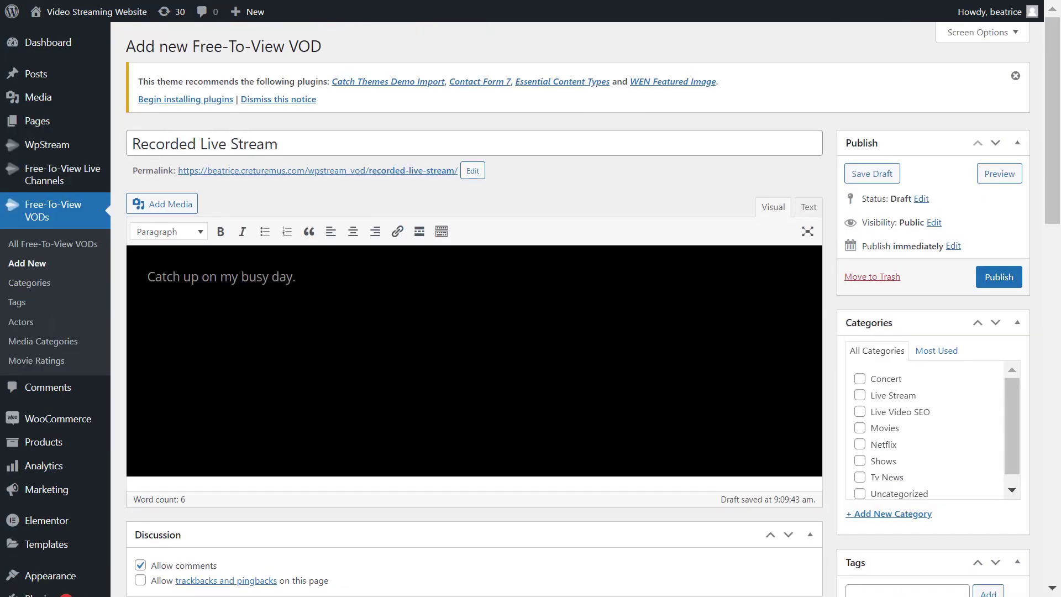
scroll(897, 482, "down", 1)
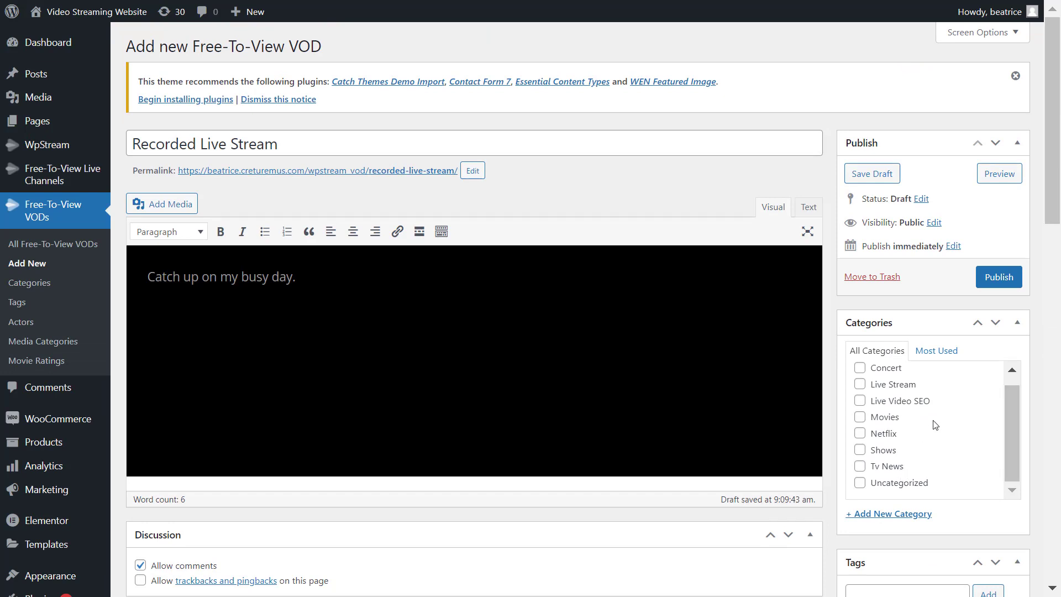
scroll(932, 426, "up", 1)
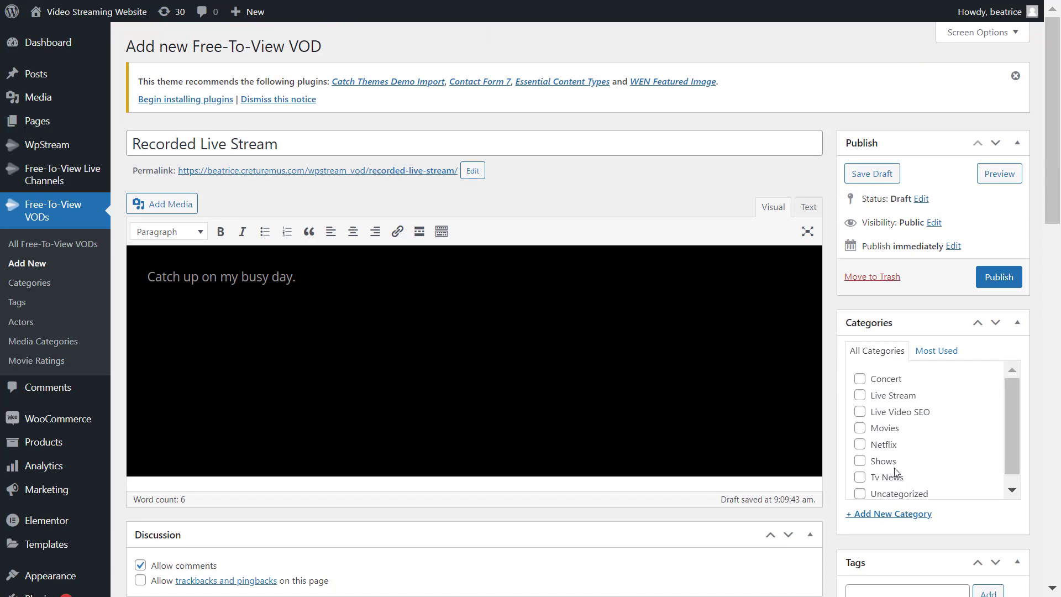
left_click(891, 513)
type("Vlog")
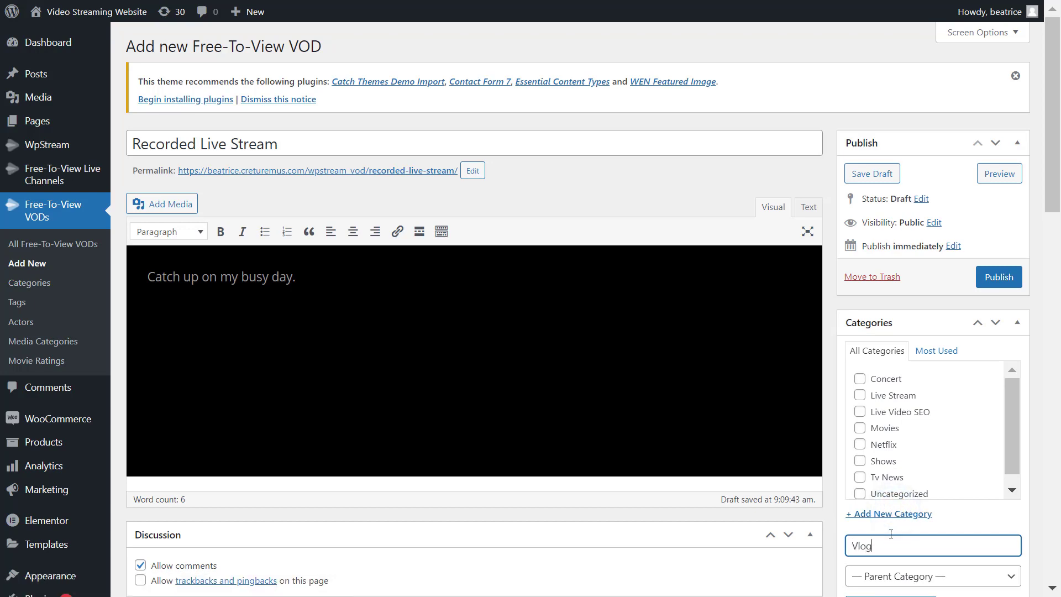
scroll(891, 534, "down", 3)
Create the Vlog category and add the tag 'vlog'
left_click(900, 429)
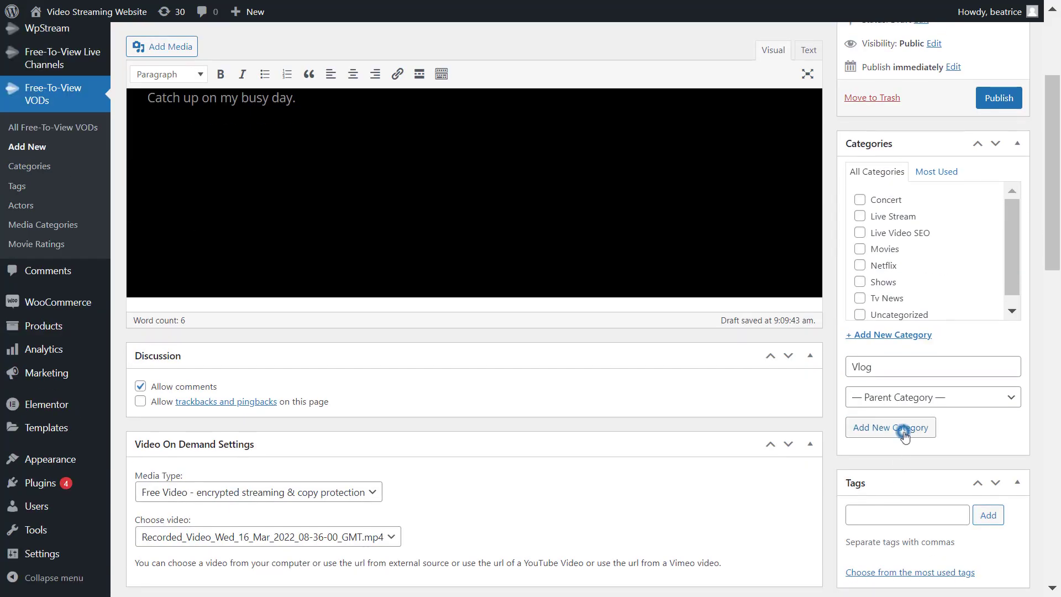
left_click(901, 516)
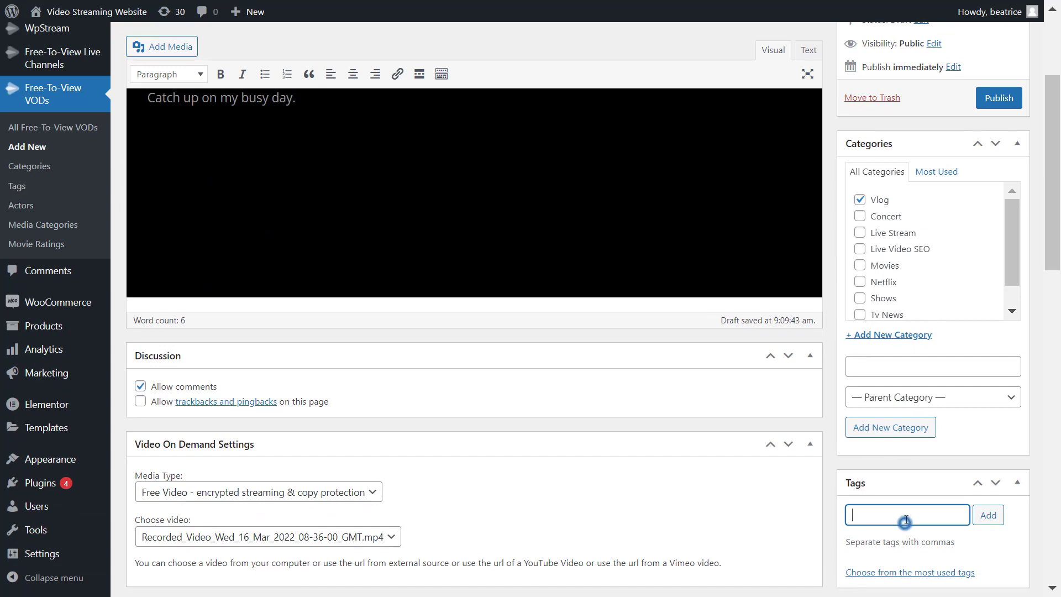
scroll(906, 497, "down", 3)
type("vlog")
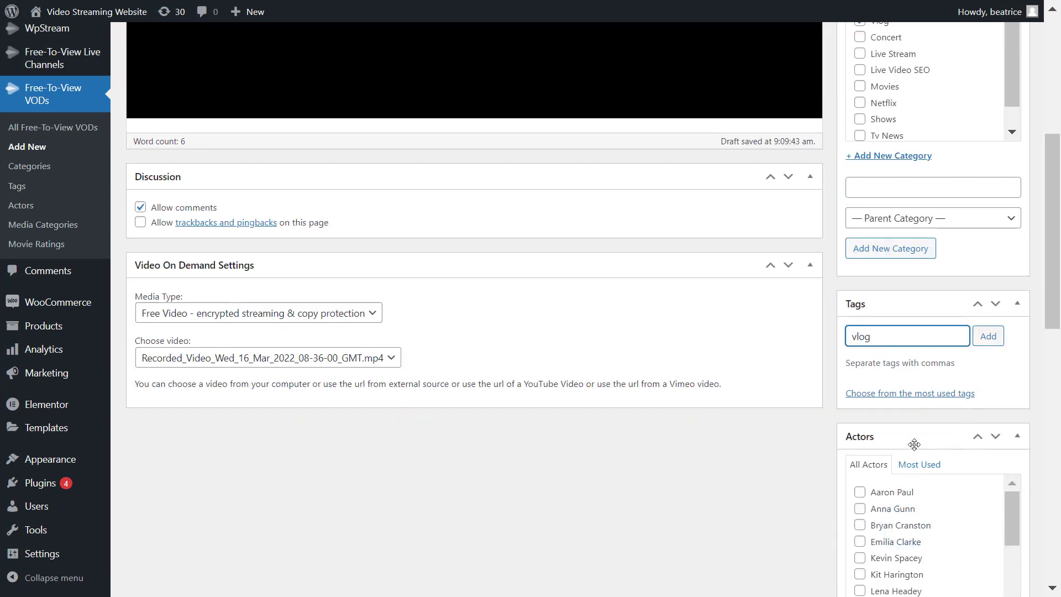
key("Return")
Add the tags 'video on demand', 'daily routine' and 'recorded live'
type("video on")
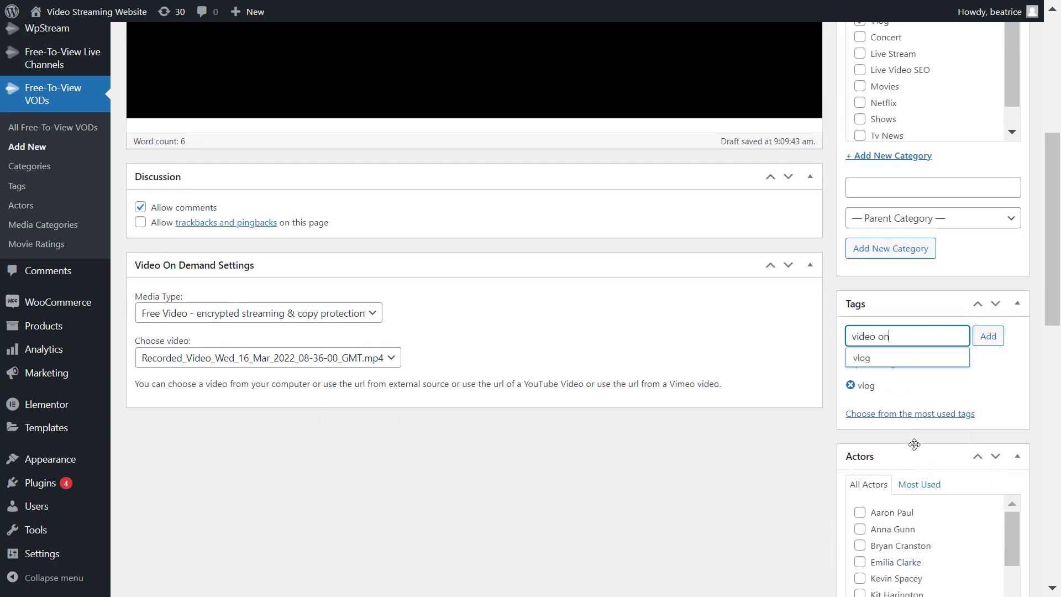
type(" demand")
key("Return")
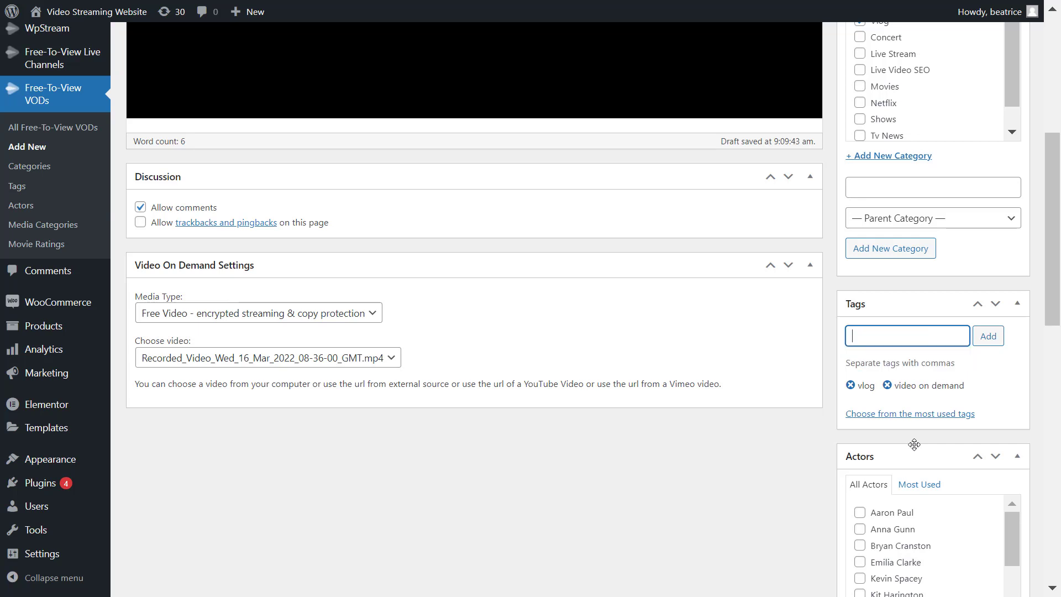
type("daily ")
type("routine")
key("Return")
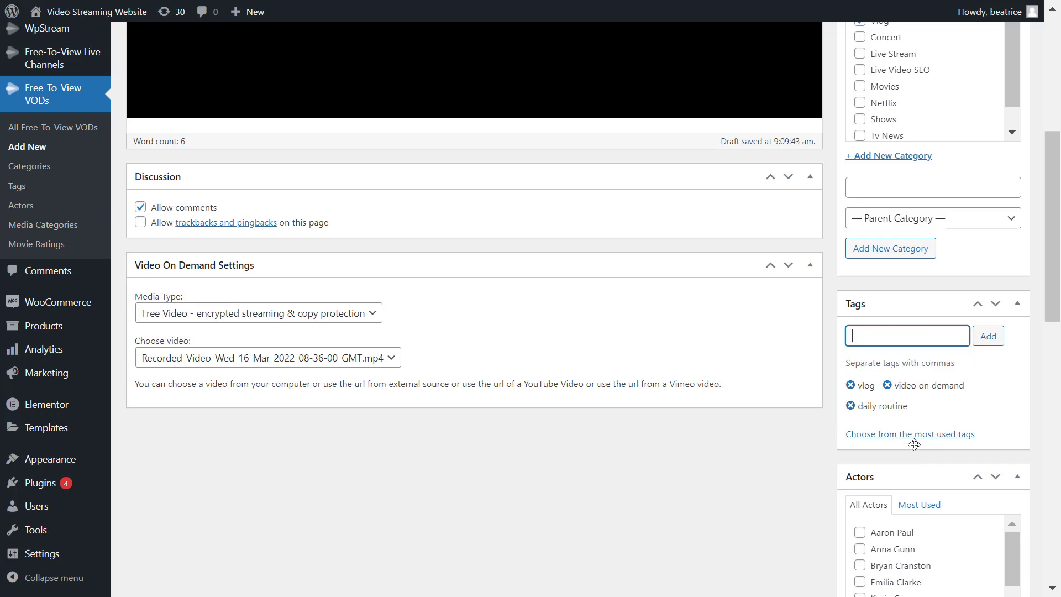
type("live")
type("corded")
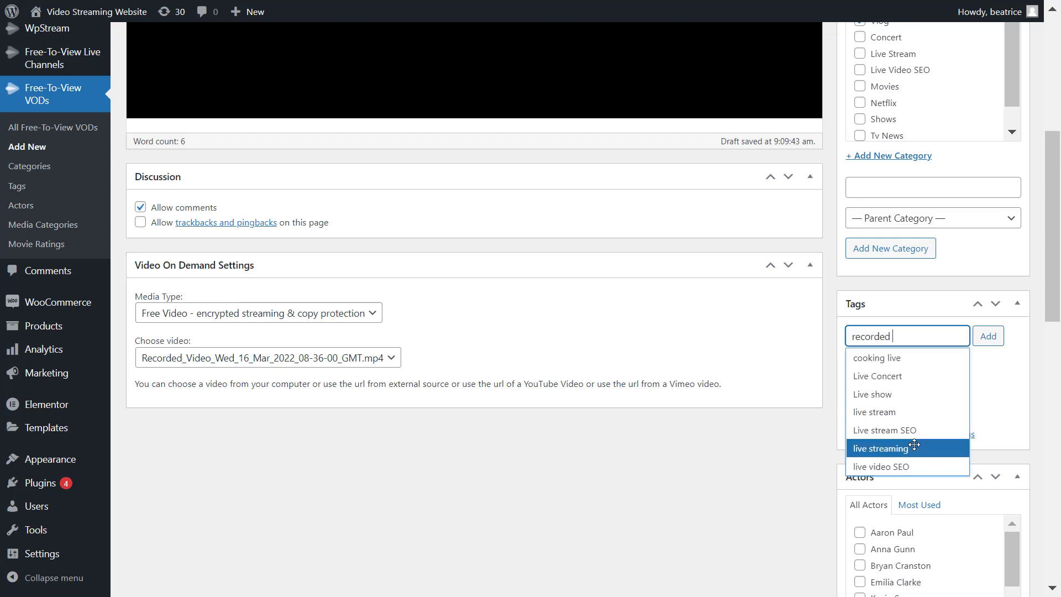
type(" live")
key("Return")
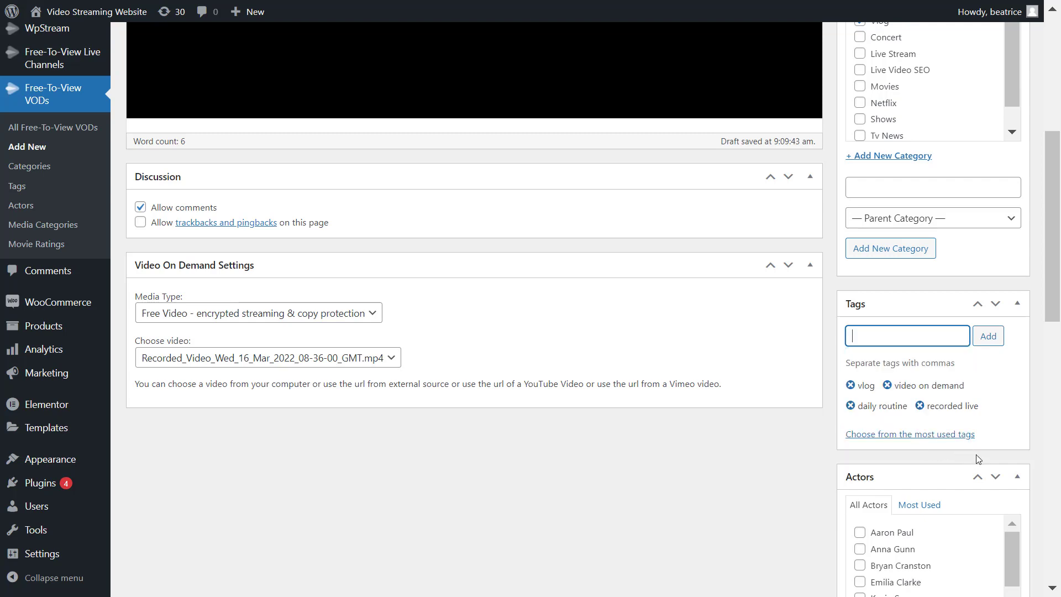
scroll(976, 454, "up", 4)
scroll(991, 441, "up", 3)
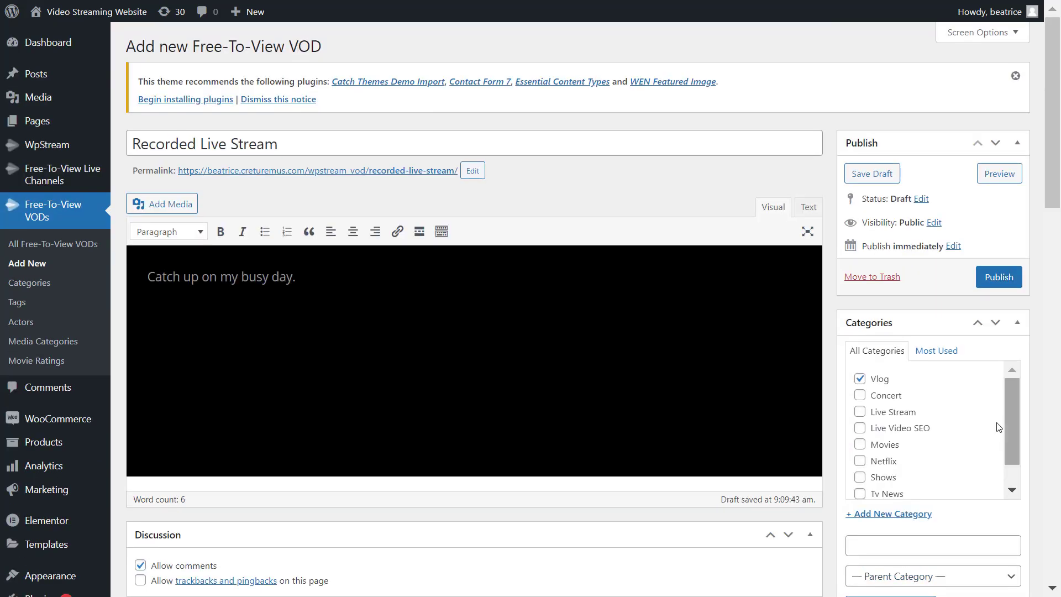
Publish the Recorded Live Stream VOD and view its page through the permalink
left_click(1013, 279)
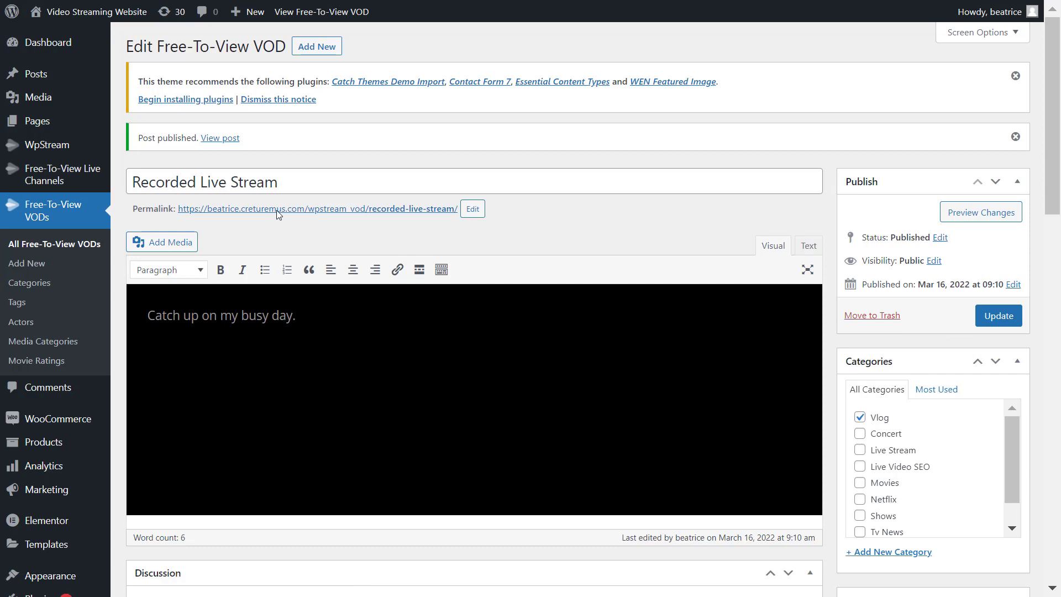
left_click(343, 214)
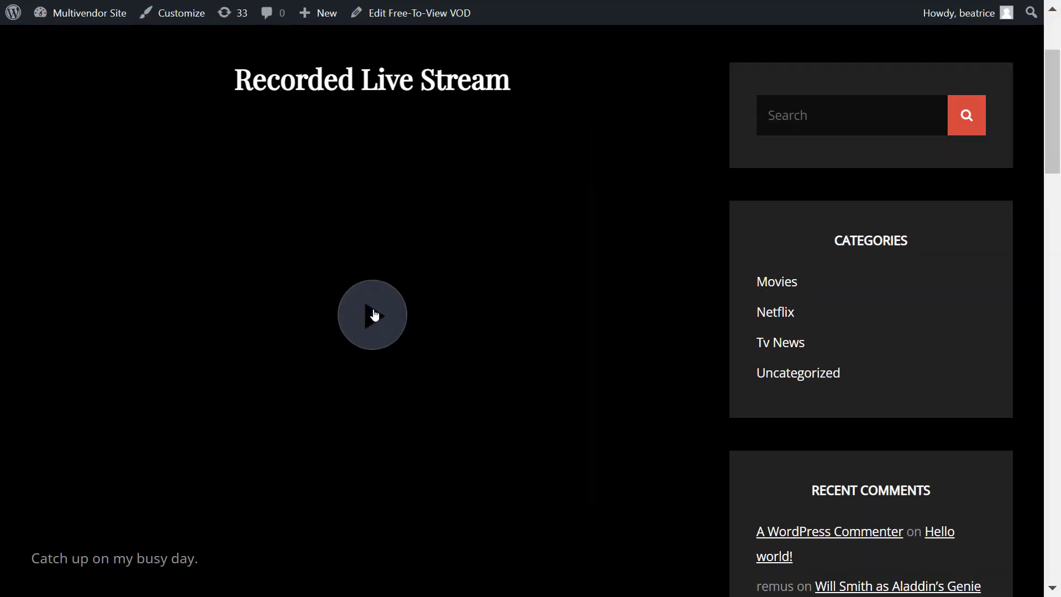
Play the recorded video, pop it into picture-in-picture, then return it to the page
left_click(374, 315)
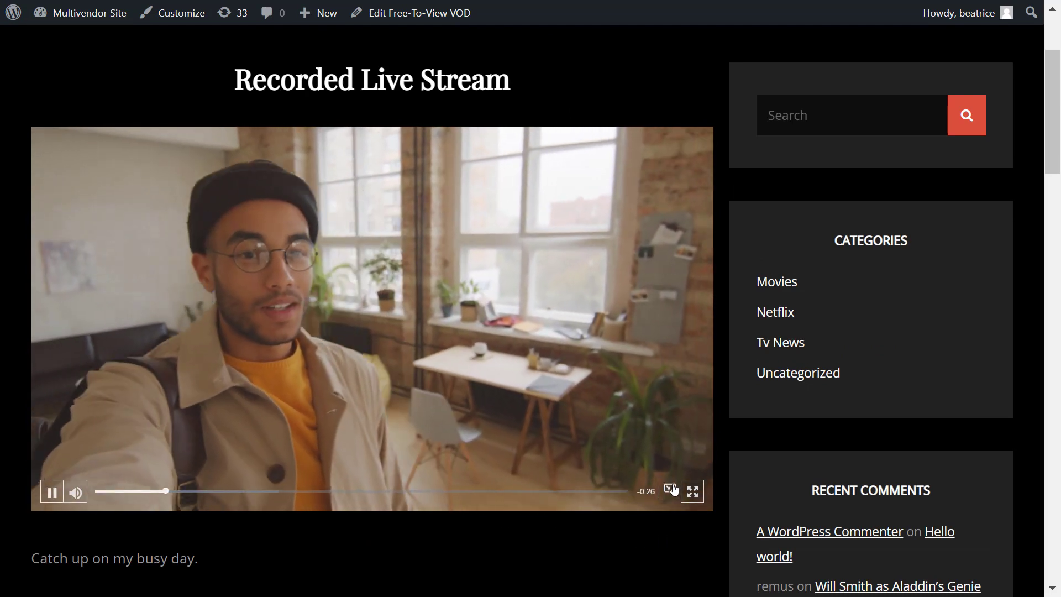
left_click(669, 491)
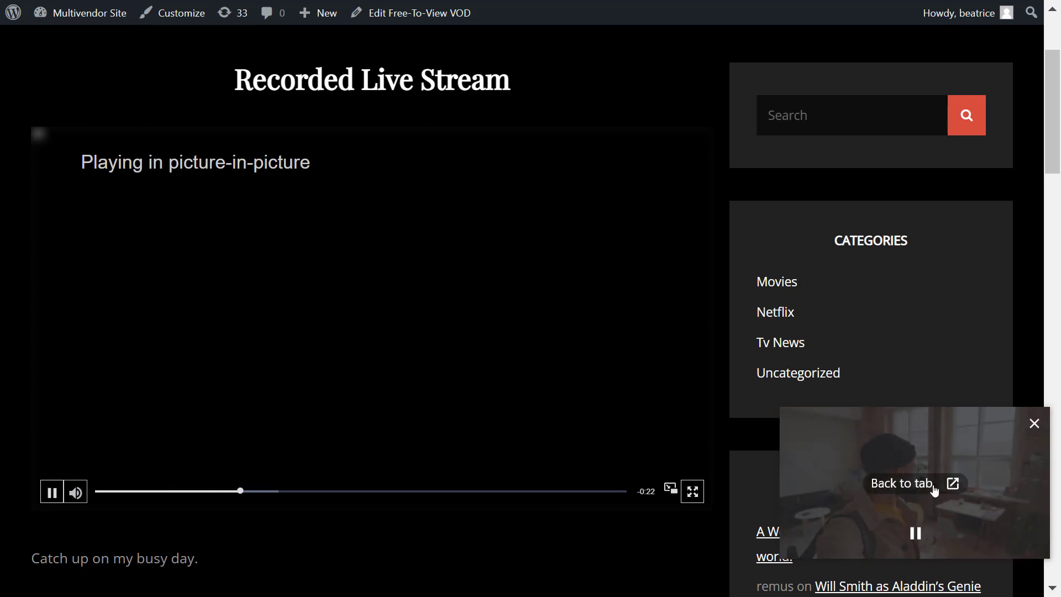
left_click(930, 489)
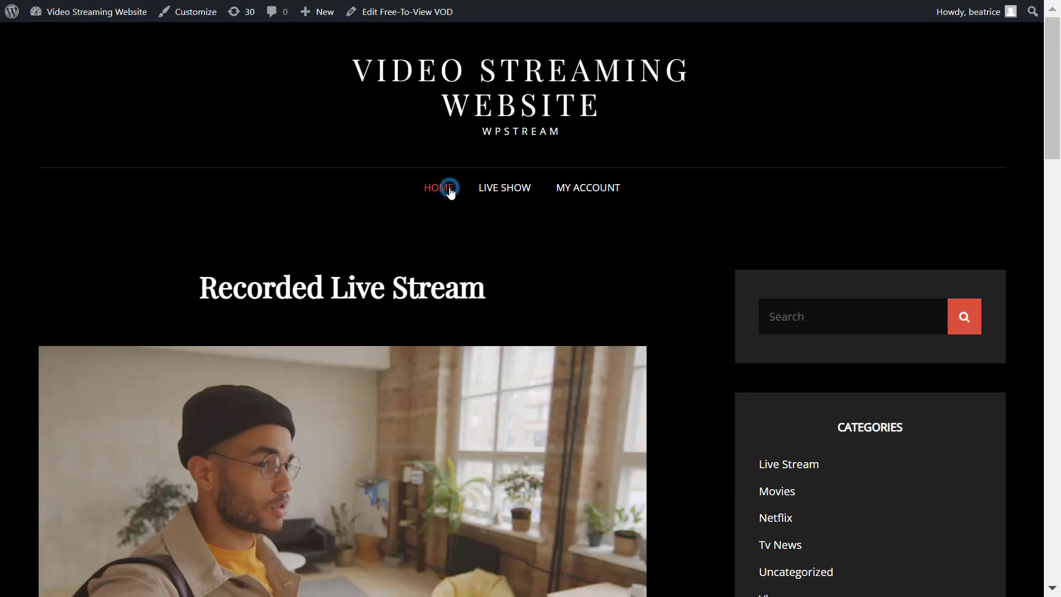
Go to the site's home page via the HOME link in the top menu
left_click(445, 186)
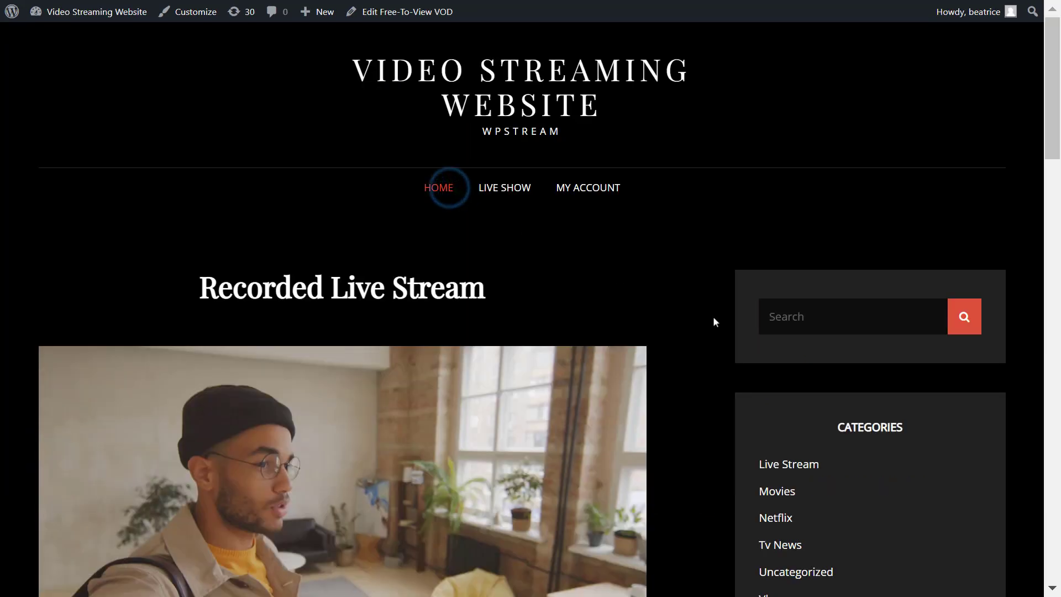